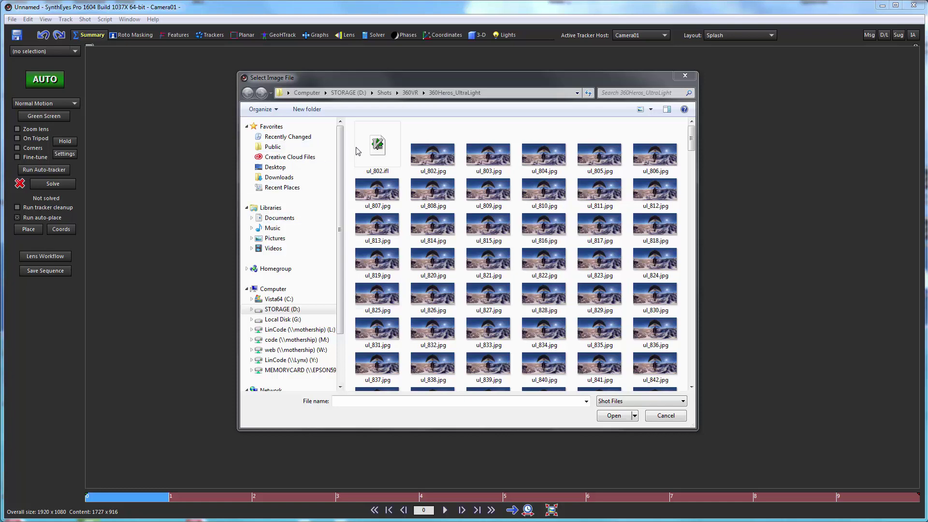
Step: Open the ul_802.ifl image sequence as a new shot with 360 VR Mode set to Present
{"action": "left_click", "coordinate": [378, 148]}
{"action": "double_click", "coordinate": [378, 148]}
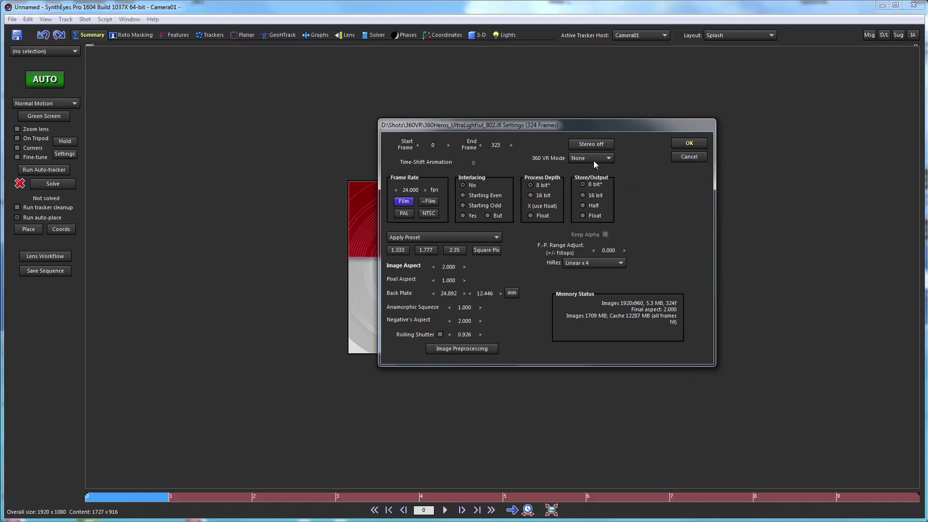
{"action": "left_click", "coordinate": [594, 160]}
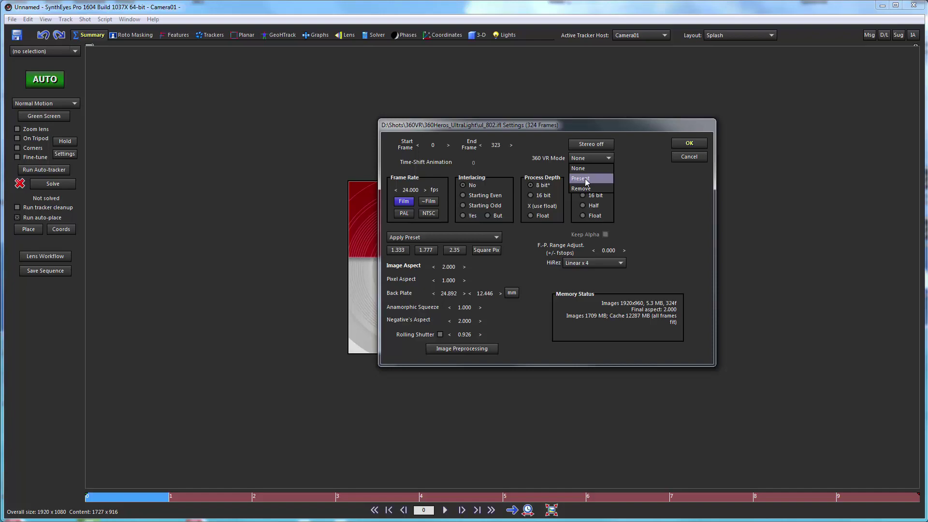
{"action": "left_click", "coordinate": [586, 181]}
{"action": "left_click", "coordinate": [688, 145]}
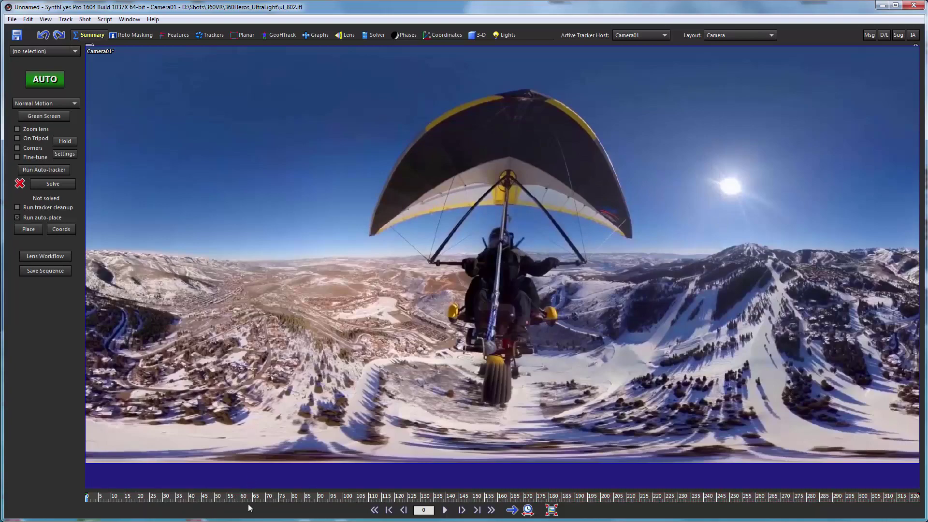
Step: Add a Stationary note 'Footage courtesy 360 Heros' beginning at frame 0, placed at the top-right corner
{"action": "mouse_move", "coordinate": [210, 497]}
{"action": "left_mouse_down"}
{"action": "mouse_move", "coordinate": [842, 501]}
{"action": "mouse_move", "coordinate": [126, 501]}
{"action": "left_mouse_up"}
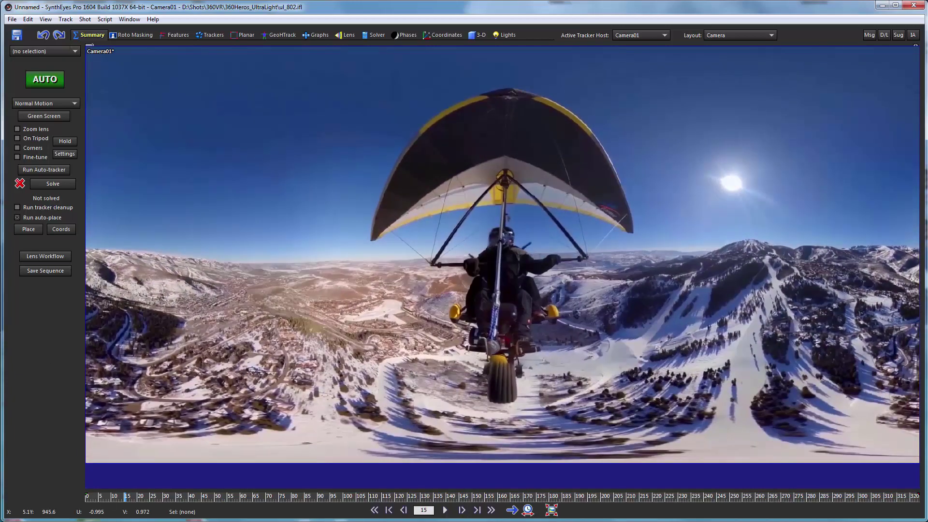
{"action": "left_click", "coordinate": [29, 21]}
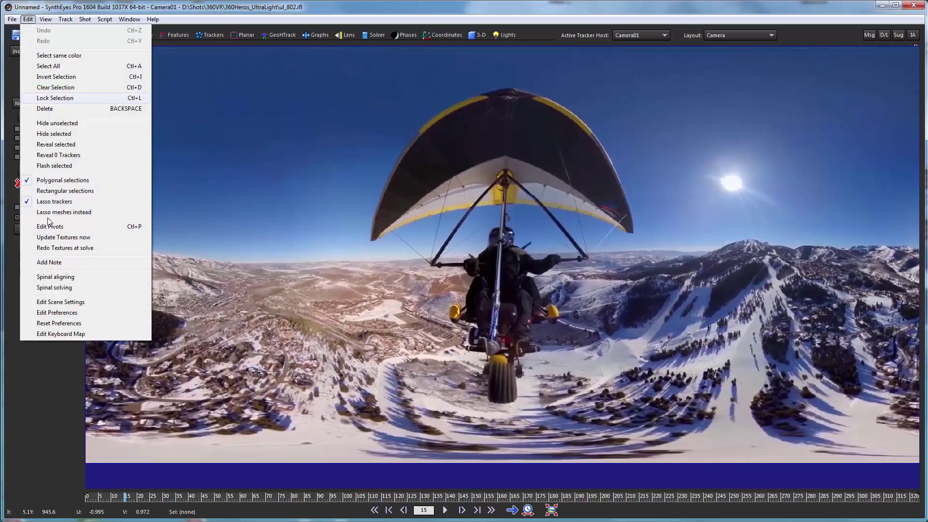
{"action": "left_click", "coordinate": [51, 261]}
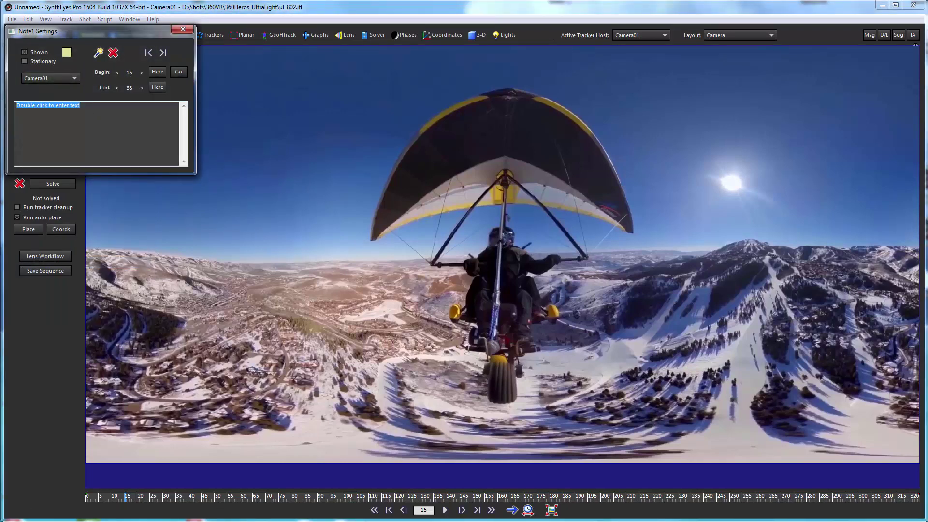
{"action": "type", "text": "Footage courtesy 360 Heros"}
{"action": "left_click", "coordinate": [42, 59]}
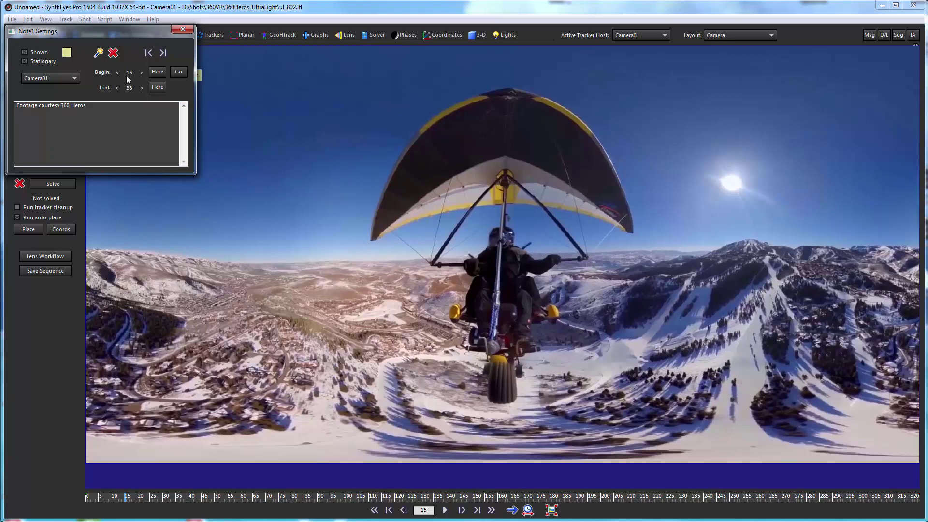
{"action": "left_click_drag", "start_coordinate": [129, 73], "coordinate": [164, 88]}
{"action": "left_click", "coordinate": [183, 29]}
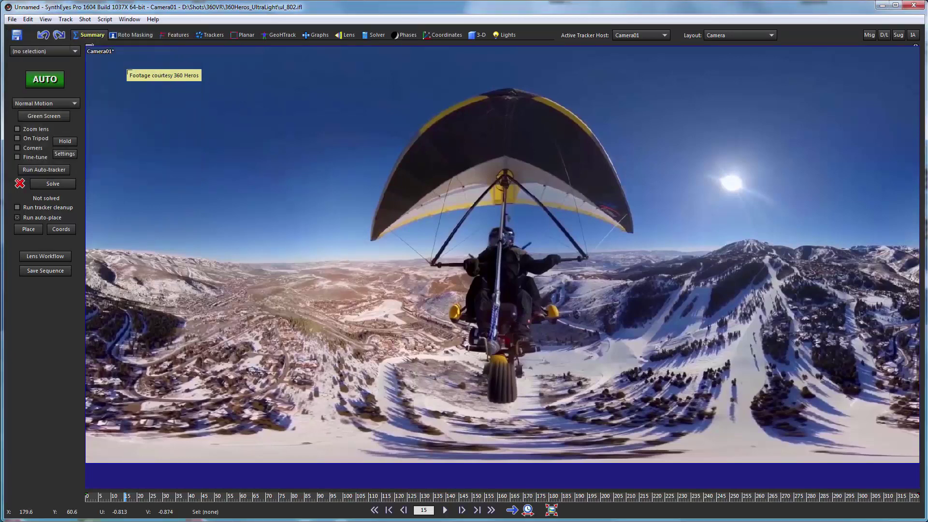
{"action": "left_click_drag", "start_coordinate": [164, 72], "coordinate": [902, 62]}
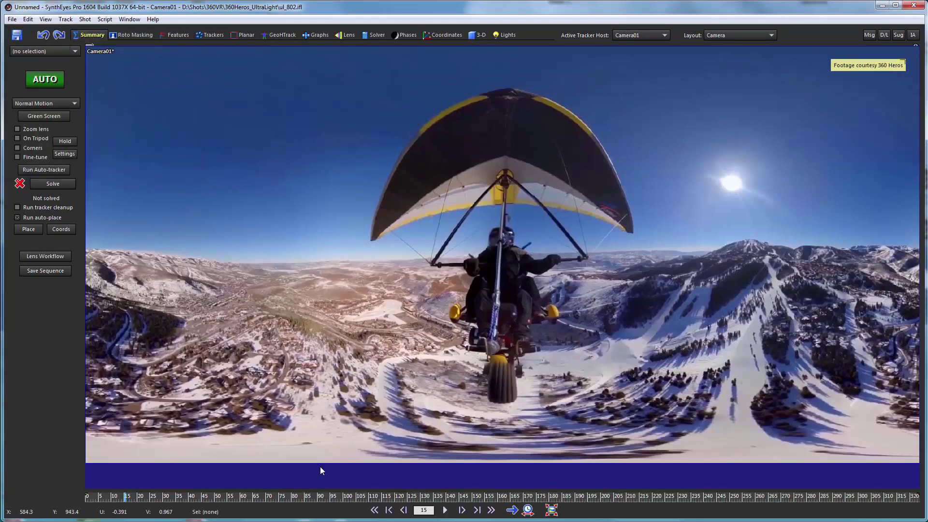
{"action": "left_click_drag", "start_coordinate": [187, 500], "coordinate": [87, 498]}
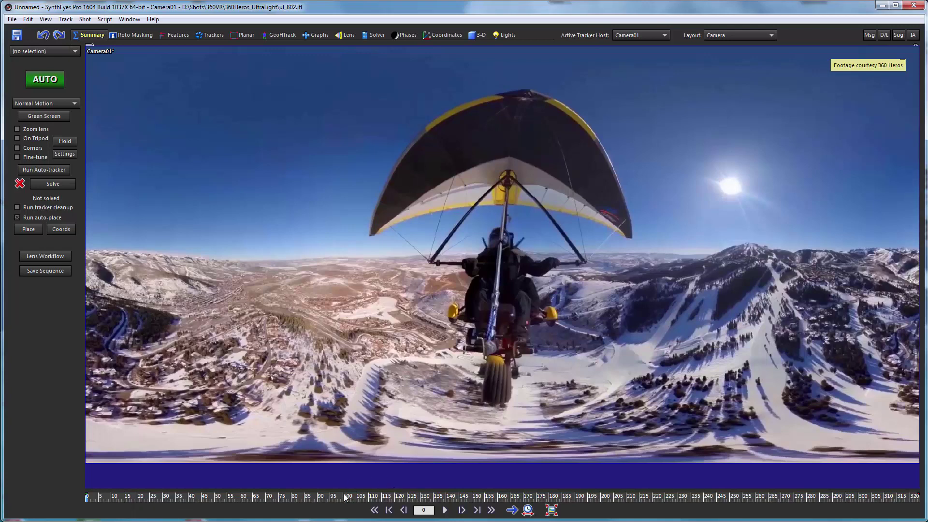
Step: Run the VR360 3D Tracking Setup script and review its Pan -145, Tilt -20, Field of View 80 settings
{"action": "left_click", "coordinate": [105, 20]}
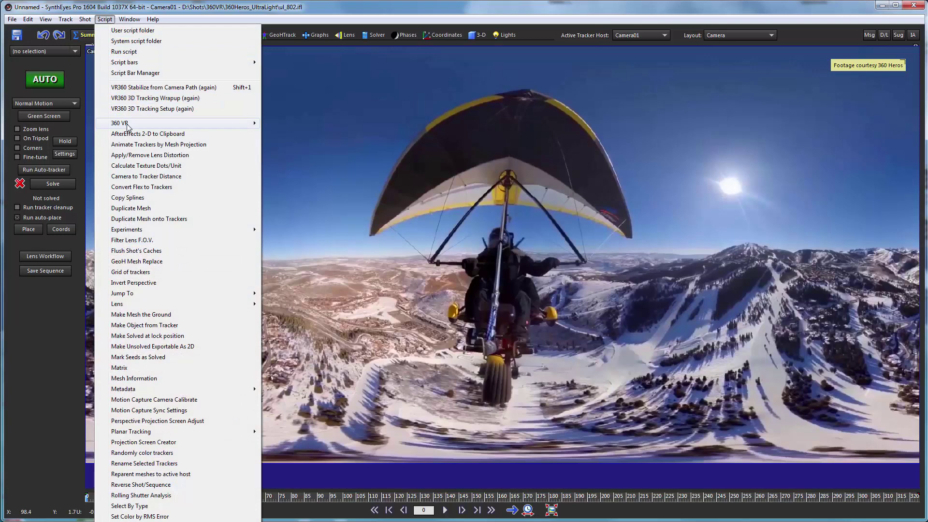
{"action": "mouse_move", "coordinate": [128, 123]}
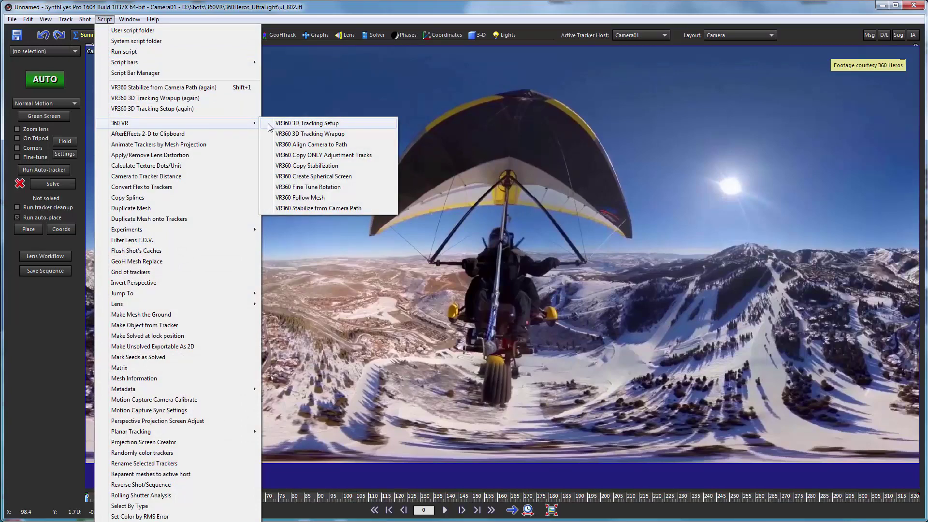
{"action": "left_click", "coordinate": [309, 125]}
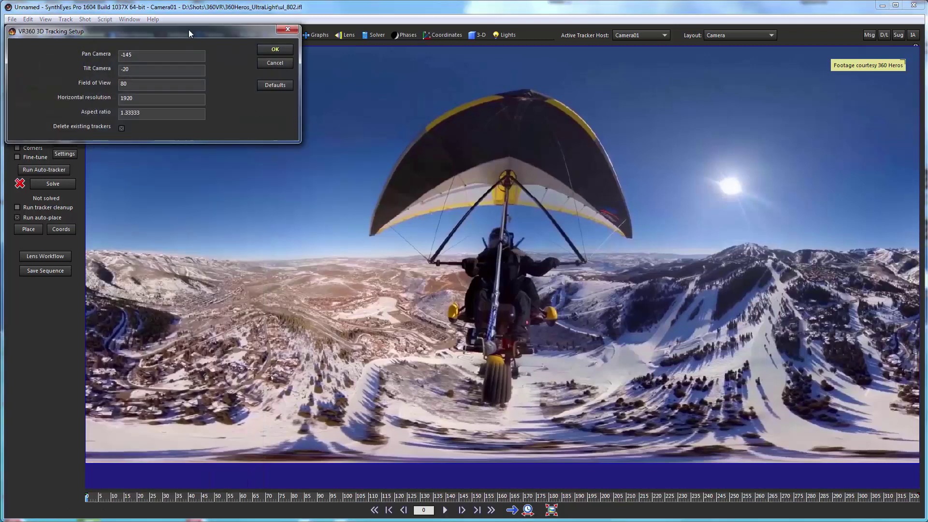
{"action": "left_click_drag", "start_coordinate": [189, 30], "coordinate": [288, 74]}
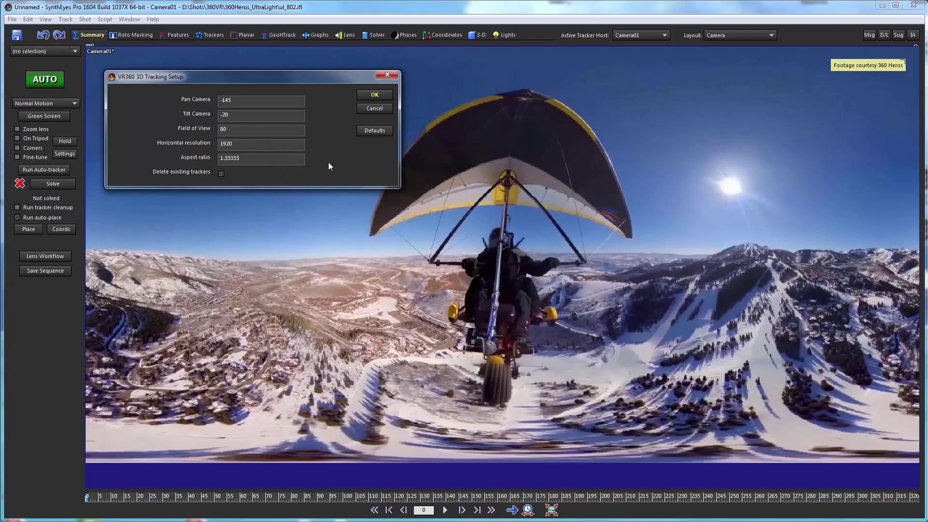
Step: Accept the VR360 setup and scrub through the resulting 4:3 perspective view of the slopes
{"action": "left_click", "coordinate": [366, 97]}
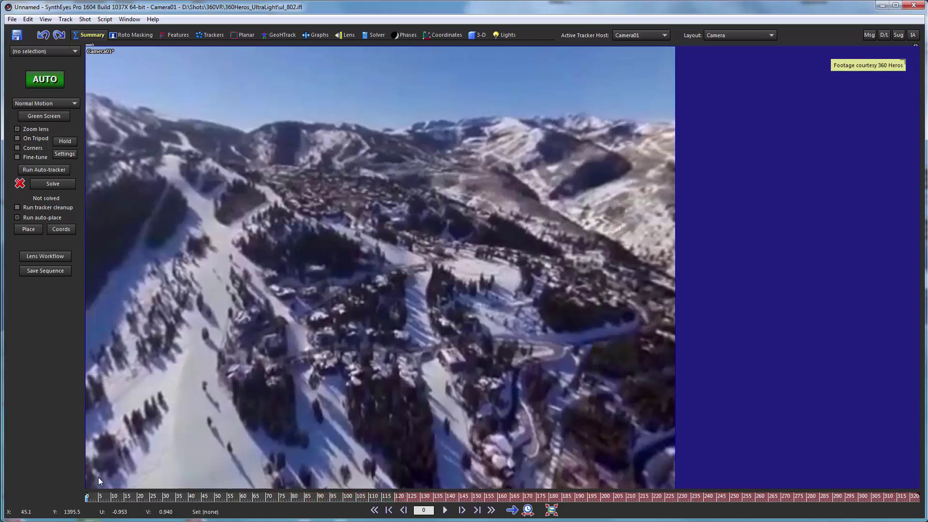
{"action": "left_click_drag", "start_coordinate": [118, 496], "coordinate": [342, 509]}
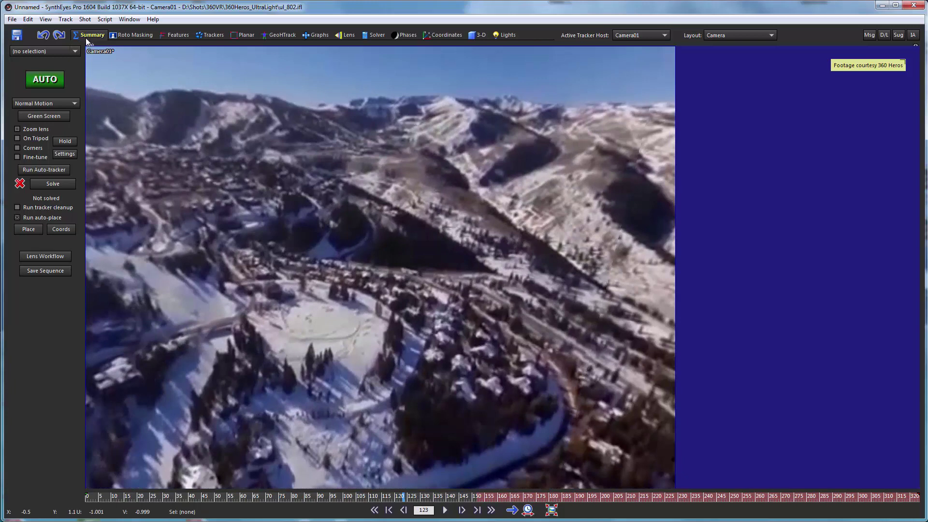
{"action": "left_click", "coordinate": [178, 34]}
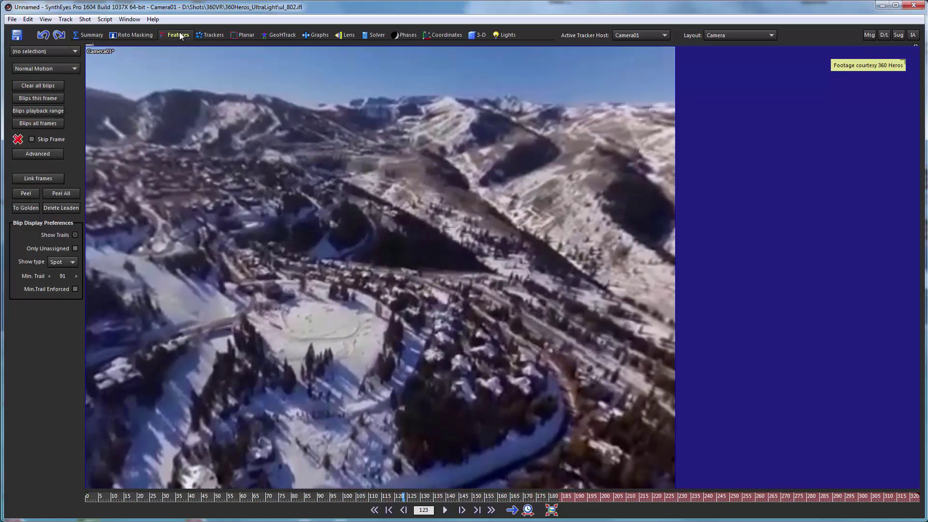
{"action": "left_click", "coordinate": [37, 154]}
{"action": "left_click_drag", "start_coordinate": [80, 68], "coordinate": [251, 69]}
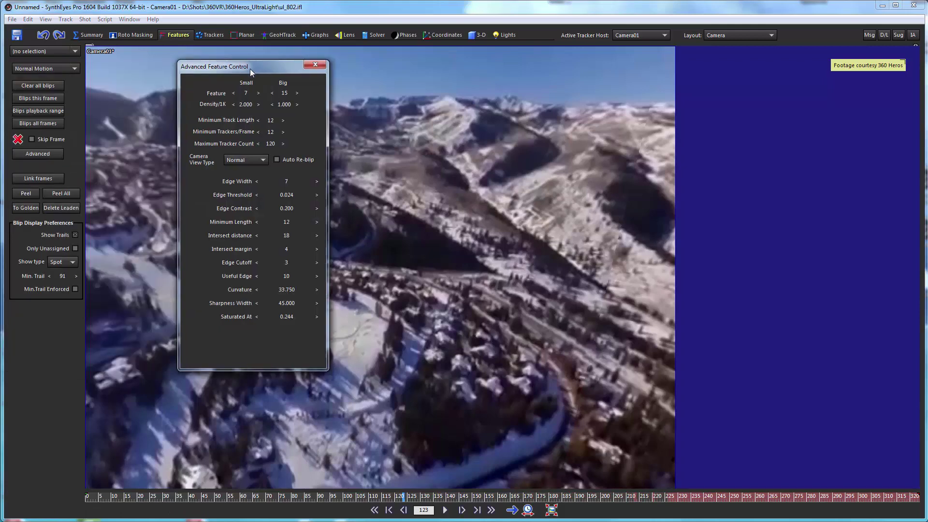
{"action": "left_click_drag", "start_coordinate": [266, 121], "coordinate": [262, 120]}
{"action": "double_click", "coordinate": [270, 121]}
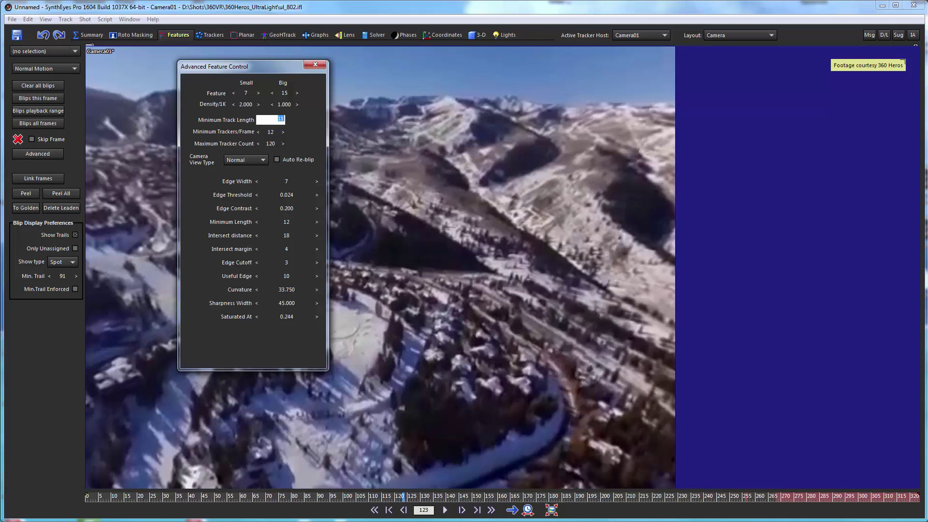
{"action": "type", "text": "30"}
{"action": "key", "text": "Tab"}
{"action": "key", "text": "Tab"}
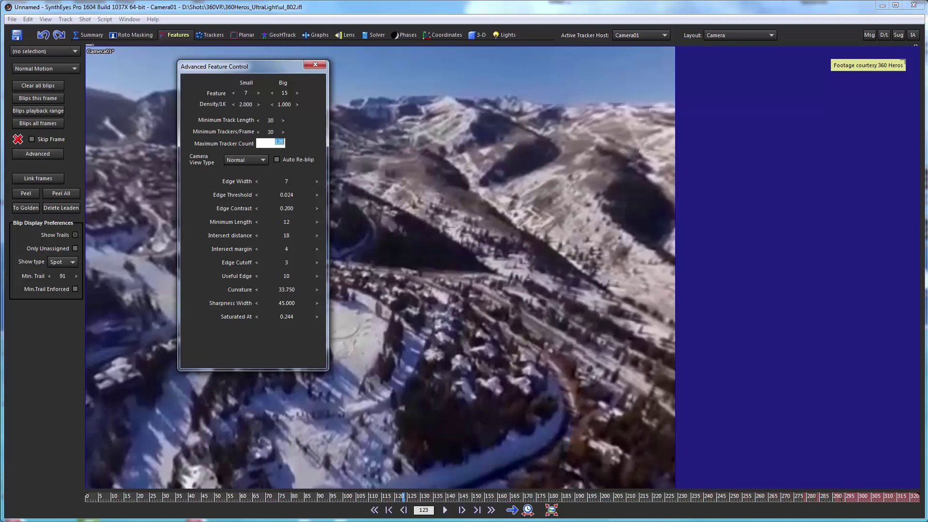
{"action": "type", "text": "300"}
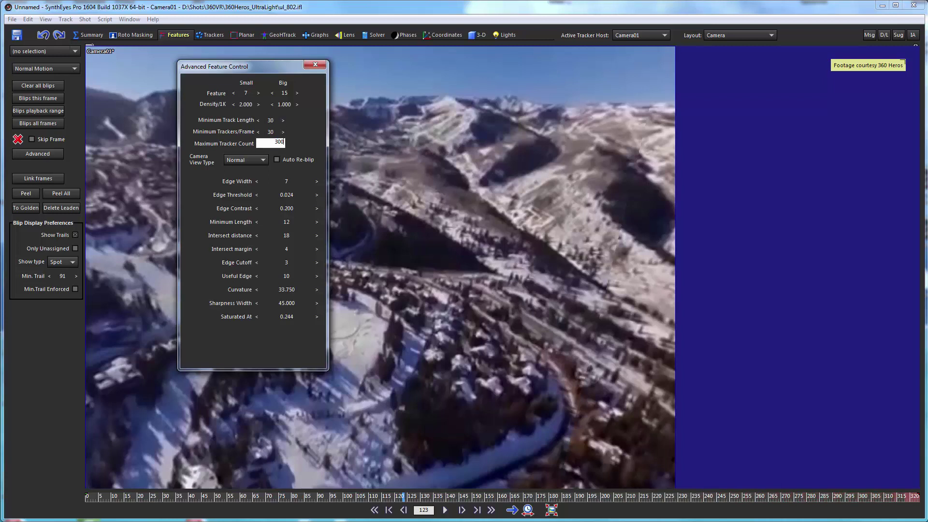
{"action": "key", "text": "Return"}
{"action": "left_click", "coordinate": [316, 66]}
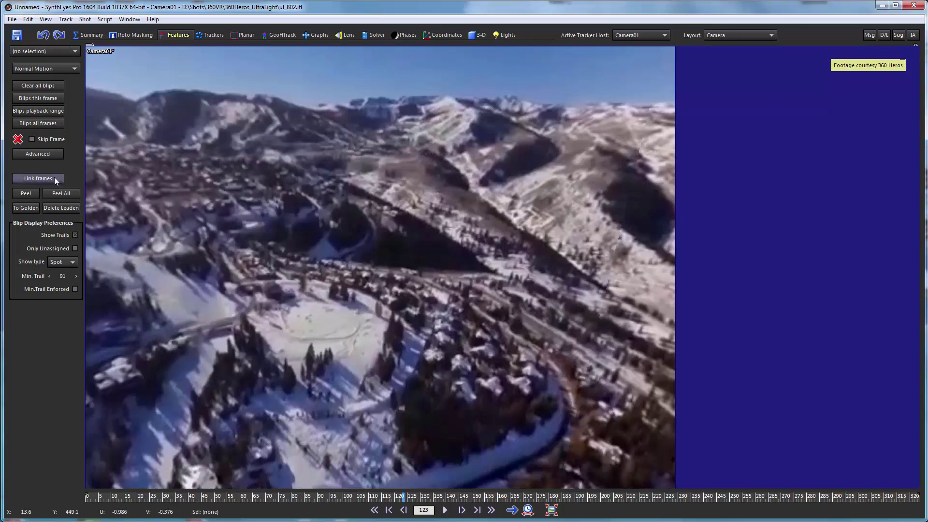
Step: Run AUTO from the Summary room to auto-track and solve the shot
{"action": "left_click", "coordinate": [90, 37]}
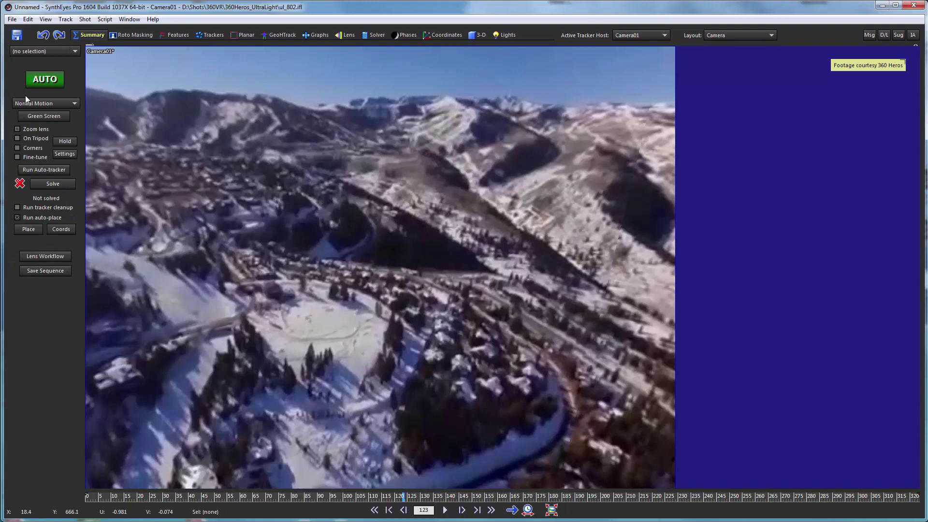
{"action": "left_click", "coordinate": [45, 79]}
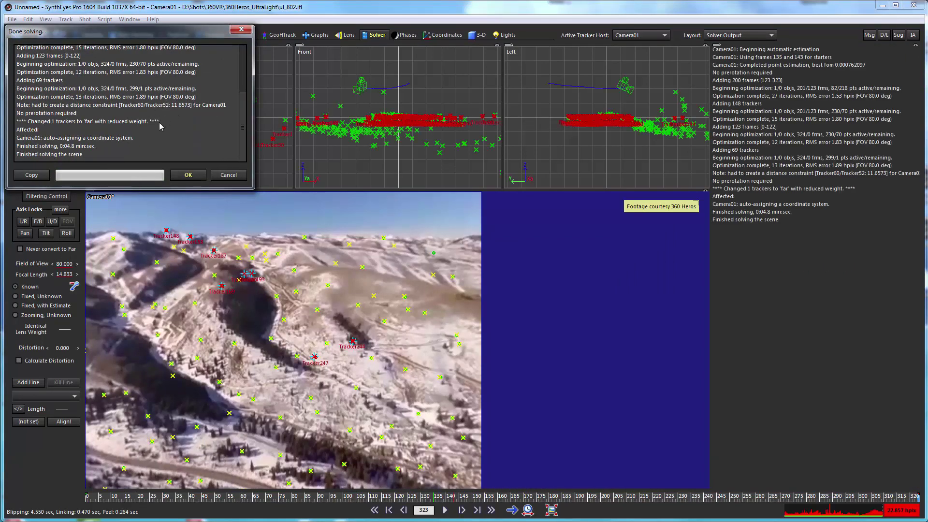
Step: Close the solve report, scrub the timeline, and zoom in on the snowy clearing's trackers
{"action": "left_click", "coordinate": [187, 176]}
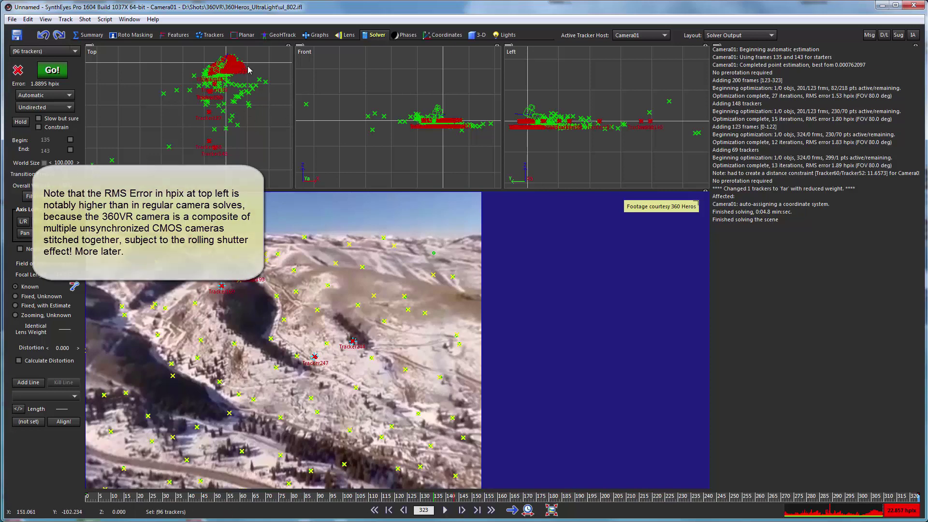
{"action": "left_click_drag", "start_coordinate": [110, 499], "coordinate": [310, 494]}
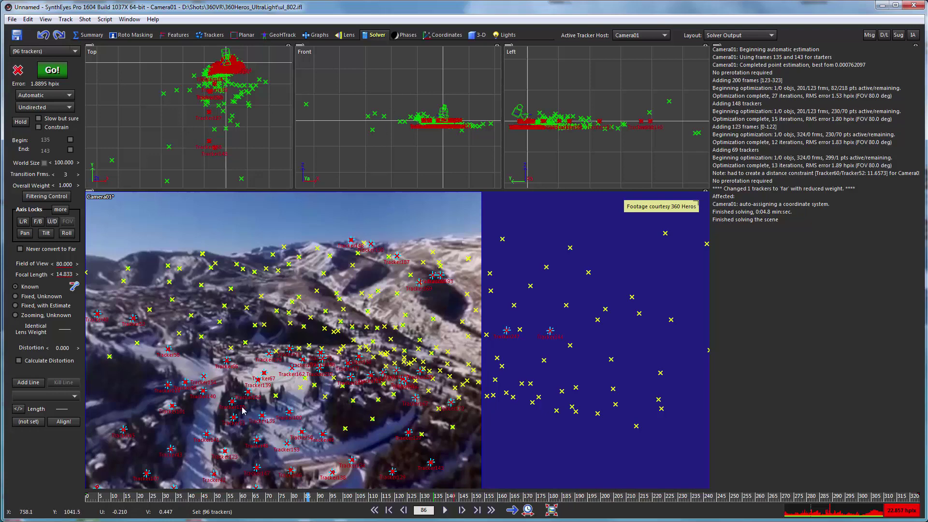
{"action": "scroll", "coordinate": [229, 384], "scroll_direction": "up", "scroll_amount": 3}
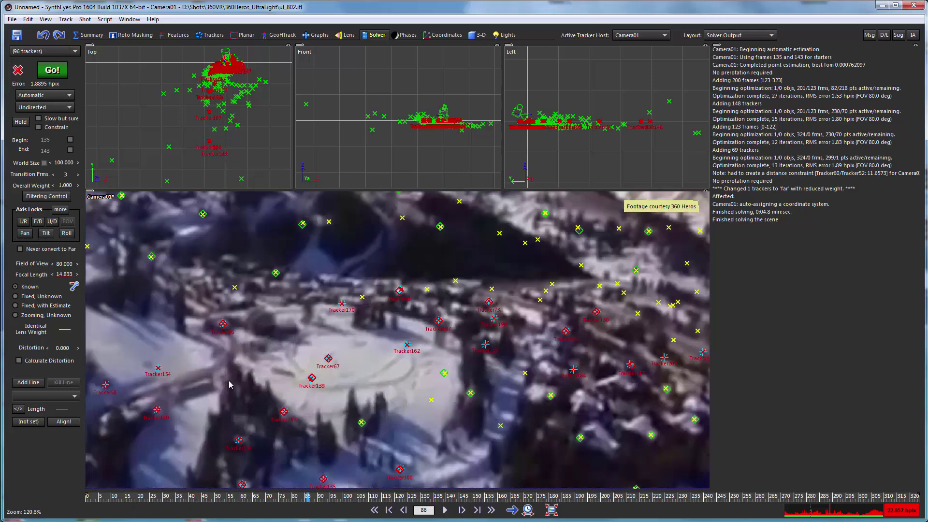
{"action": "scroll", "coordinate": [229, 384], "scroll_direction": "up", "scroll_amount": 3}
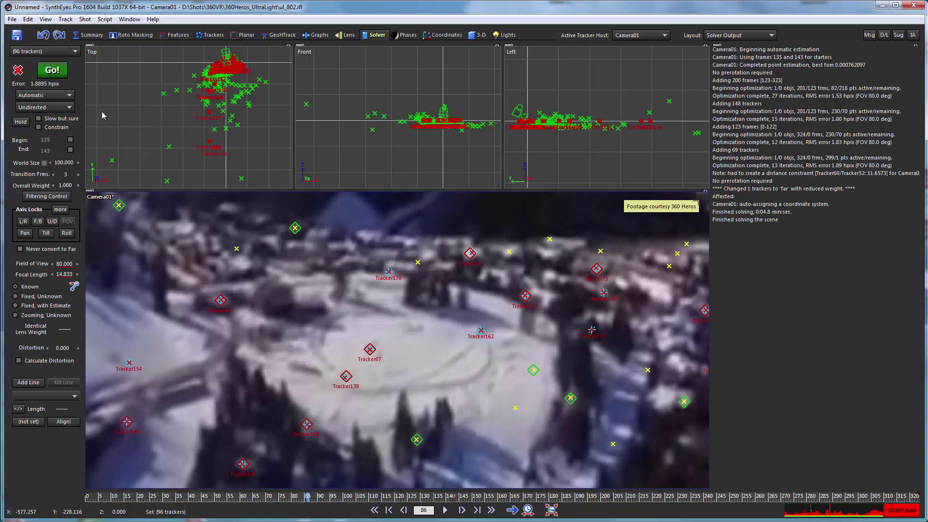
Step: Clear old axis constraints and set Tracker139 as origin, Tracker149 on X, Tracker162 on XY, then re-solve
{"action": "left_click", "coordinate": [431, 39]}
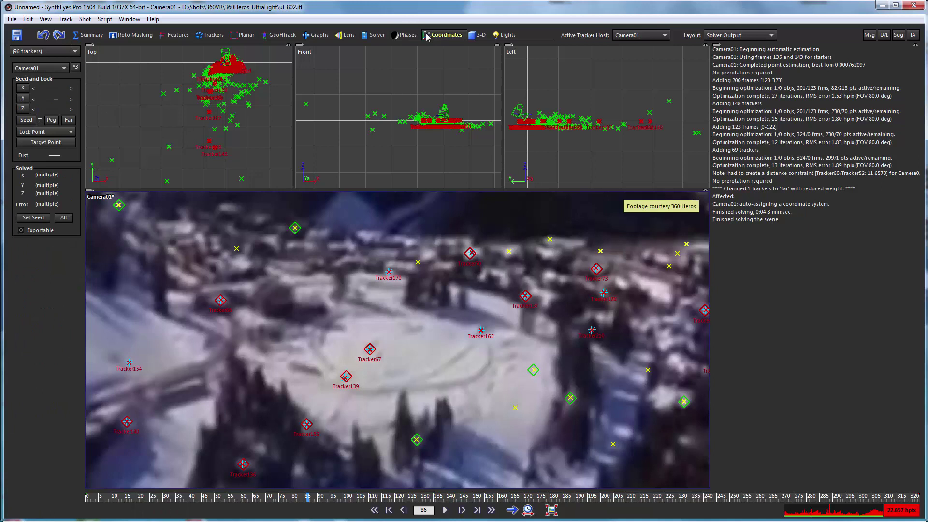
{"action": "left_click", "coordinate": [77, 68]}
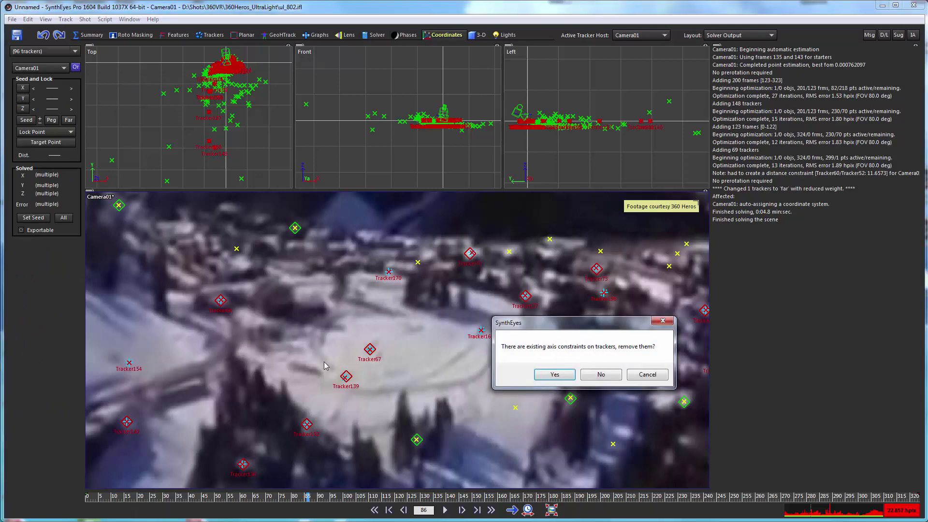
{"action": "left_click", "coordinate": [547, 376]}
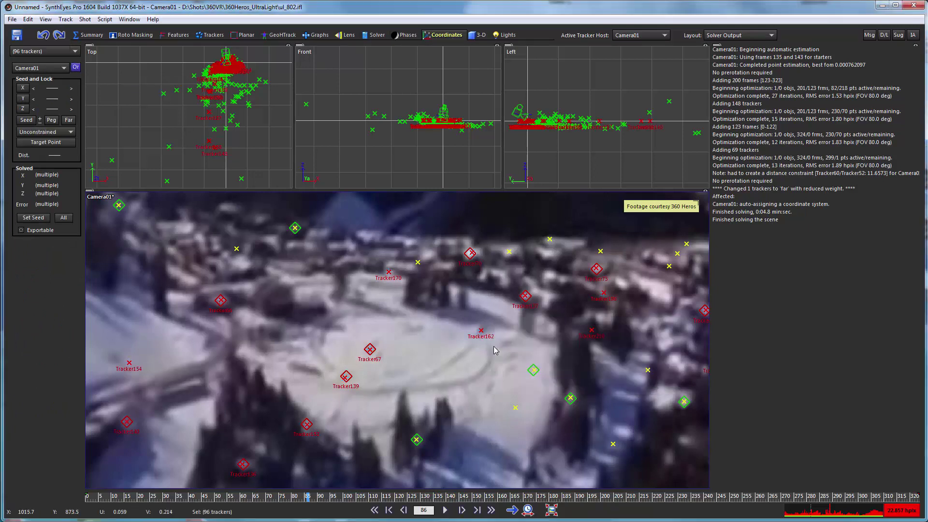
{"action": "left_click", "coordinate": [348, 377]}
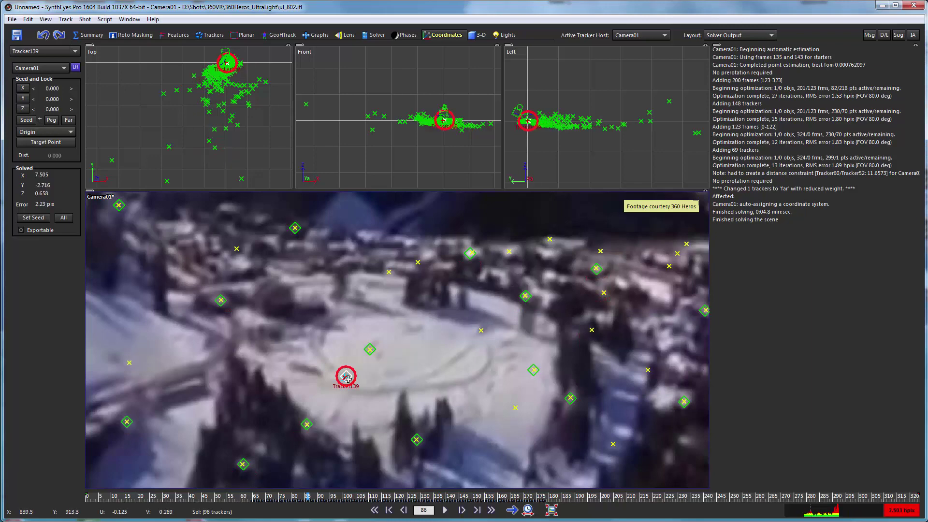
{"action": "left_click", "coordinate": [535, 370]}
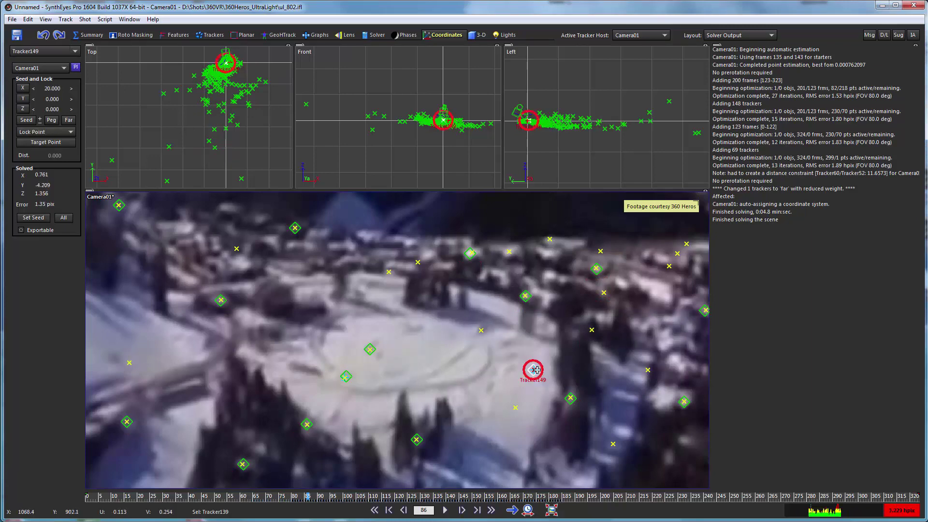
{"action": "left_click", "coordinate": [481, 333]}
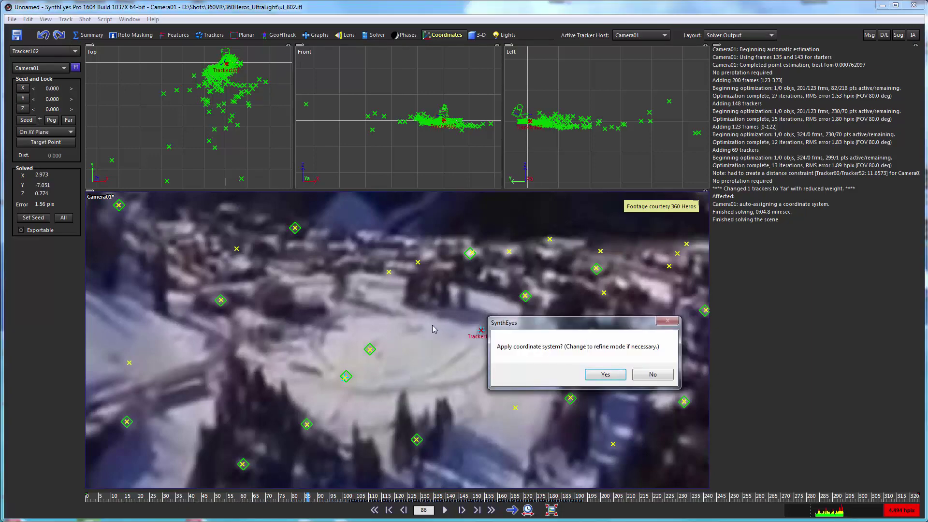
{"action": "left_click", "coordinate": [604, 375]}
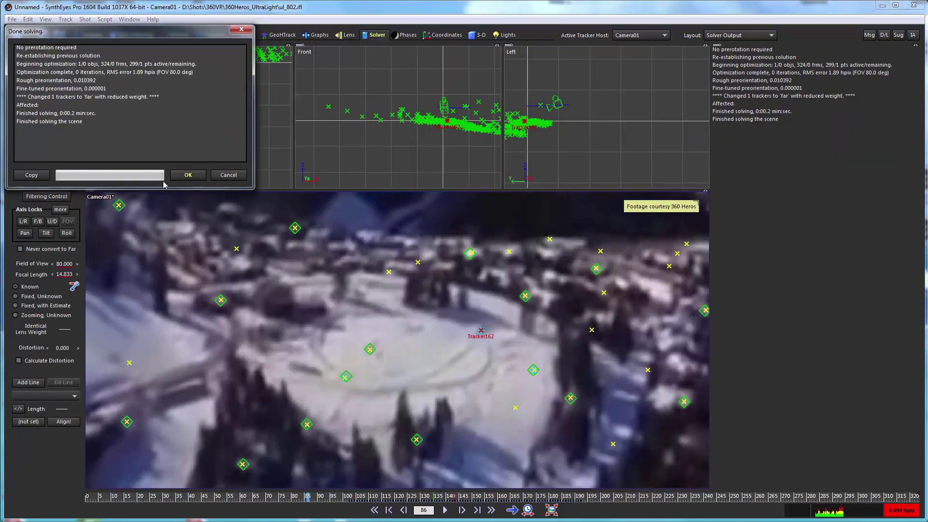
Step: Close the solve report, then pan and zoom the Top view onto the re-oriented point cloud
{"action": "left_click", "coordinate": [188, 175]}
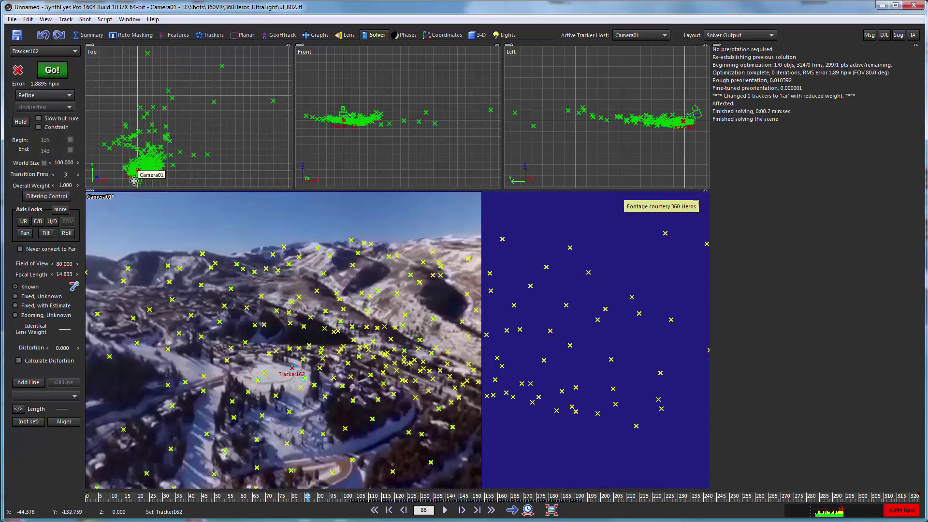
{"action": "middle_click_drag", "start_coordinate": [140, 175], "coordinate": [172, 146]}
{"action": "scroll", "coordinate": [173, 146], "scroll_direction": "up", "scroll_amount": 3}
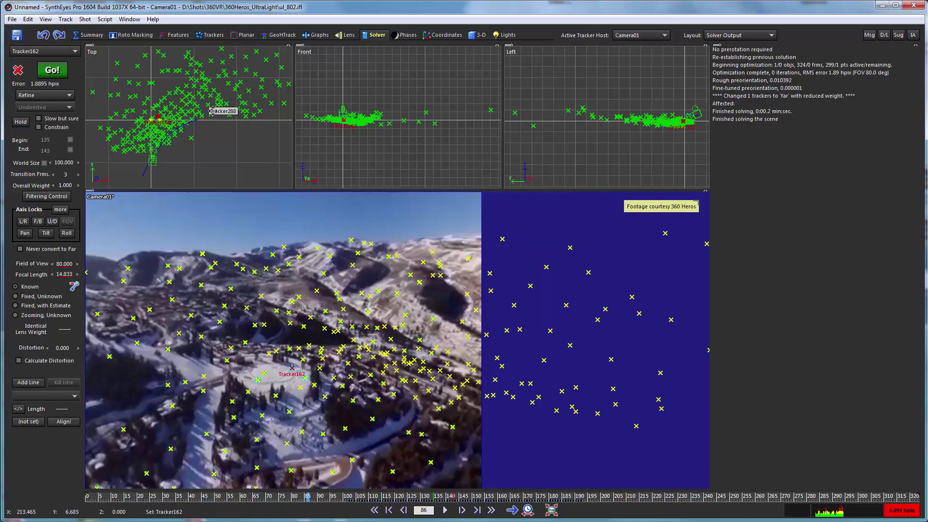
Step: Adjust the Clean Up Trackers thresholds, delete the flagged trackers, and re-solve with Go!
{"action": "left_click", "coordinate": [66, 19]}
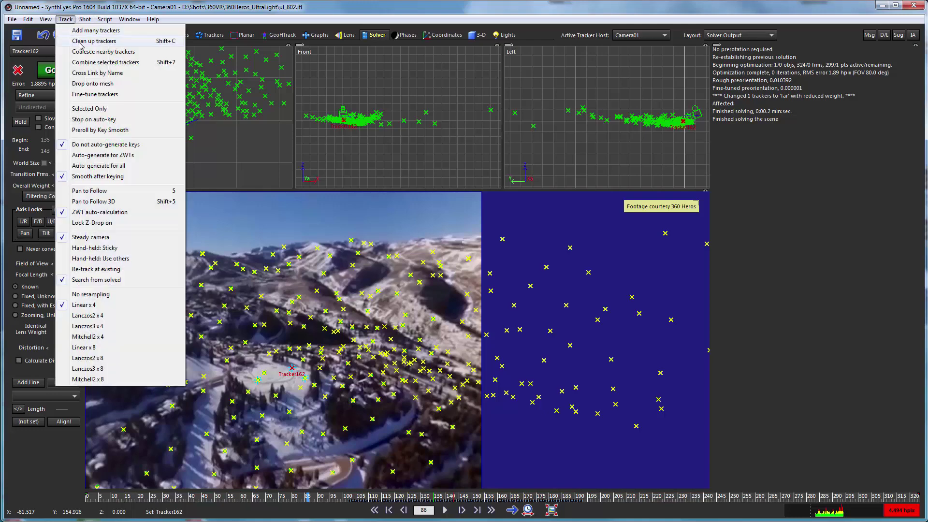
{"action": "left_click", "coordinate": [81, 41]}
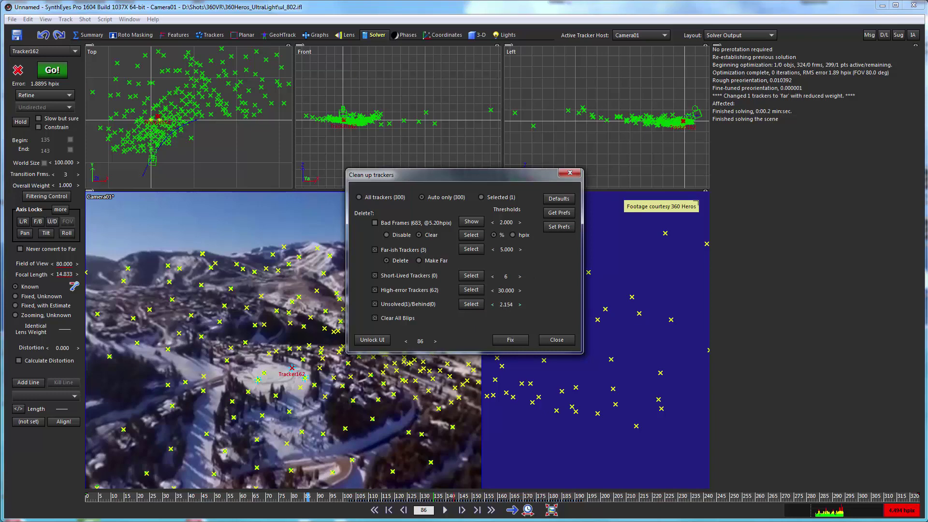
{"action": "mouse_move", "coordinate": [519, 305]}
{"action": "left_mouse_down"}
{"action": "mouse_move", "coordinate": [500, 304]}
{"action": "mouse_move", "coordinate": [514, 304]}
{"action": "left_mouse_up"}
{"action": "left_click_drag", "start_coordinate": [504, 308], "coordinate": [509, 303]}
{"action": "left_click_drag", "start_coordinate": [509, 302], "coordinate": [508, 303]}
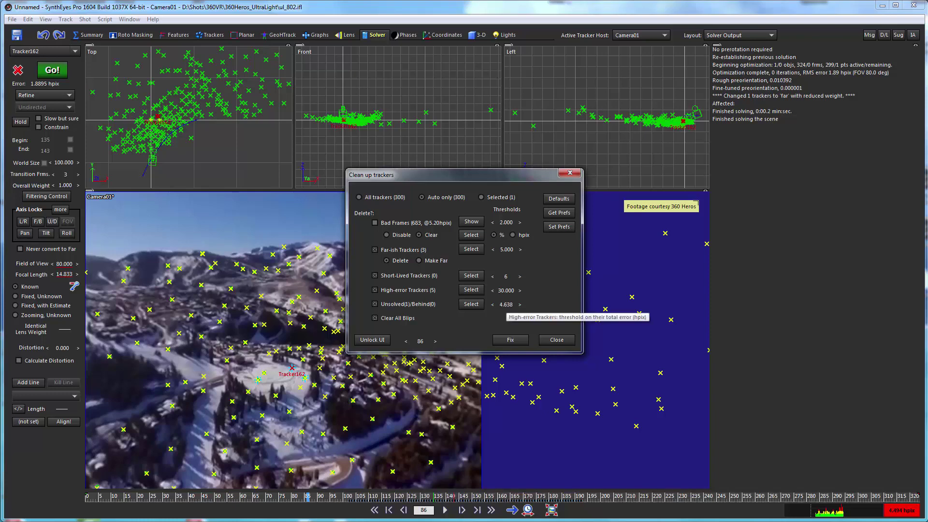
{"action": "left_click", "coordinate": [511, 339]}
{"action": "left_click", "coordinate": [53, 71]}
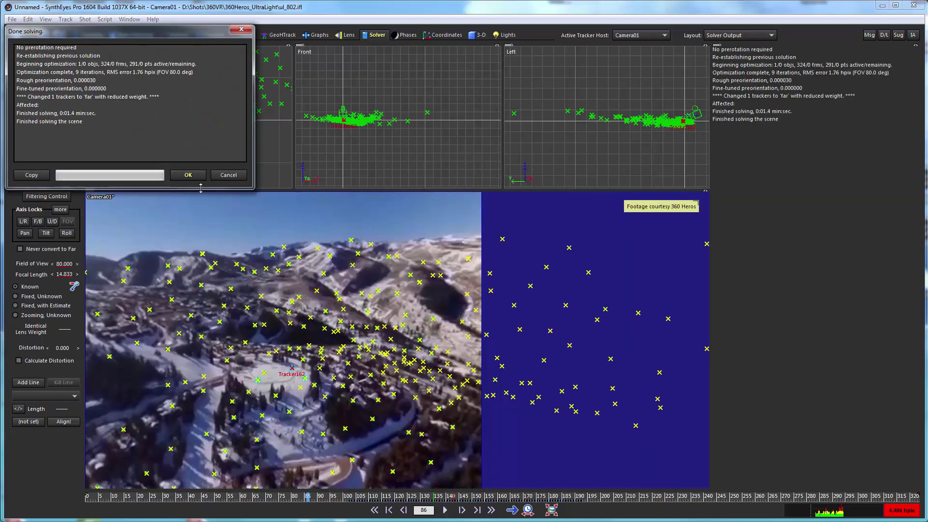
Step: Close the solve report and scrub the timeline to check the 1.76 hpix cleaned-up solve
{"action": "left_click", "coordinate": [191, 175]}
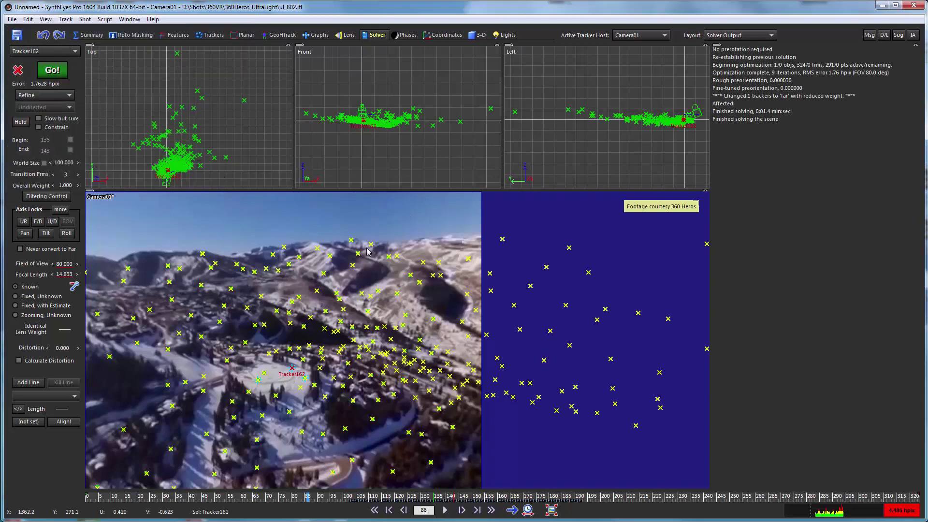
{"action": "left_click_drag", "start_coordinate": [143, 499], "coordinate": [77, 477]}
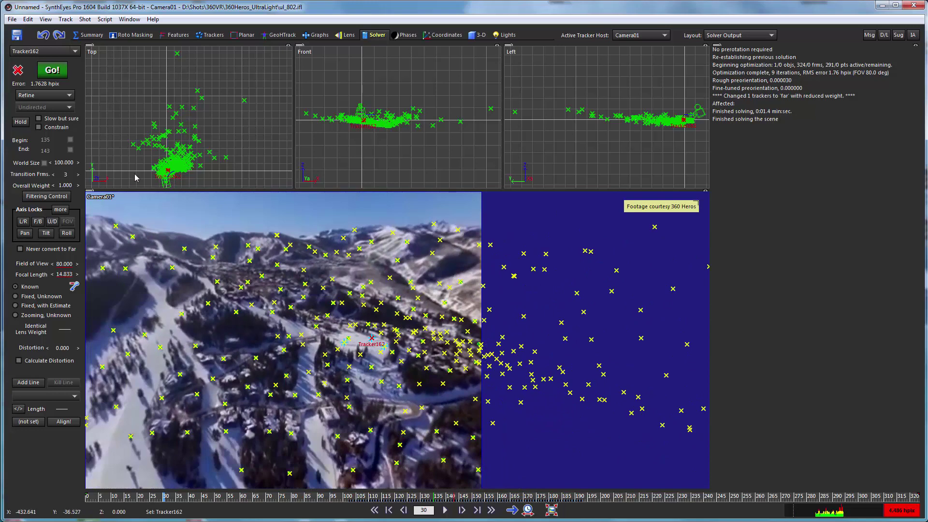
{"action": "left_click", "coordinate": [288, 47]}
{"action": "middle_click_drag", "start_coordinate": [426, 456], "coordinate": [407, 360]}
{"action": "scroll", "coordinate": [411, 362], "scroll_direction": "up", "scroll_amount": 3}
{"action": "scroll", "coordinate": [411, 361], "scroll_direction": "up", "scroll_amount": 2}
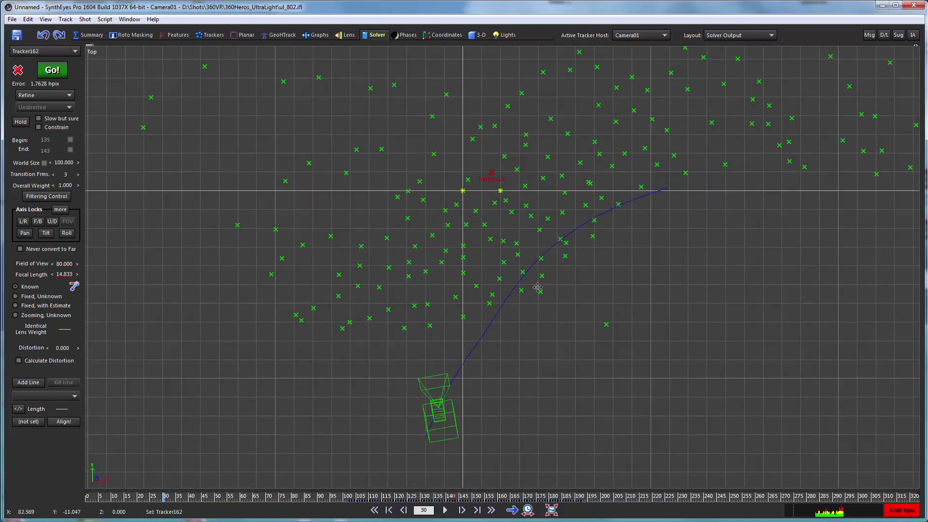
{"action": "left_click", "coordinate": [180, 498]}
{"action": "left_click_drag", "start_coordinate": [179, 499], "coordinate": [772, 498]}
{"action": "left_click_drag", "start_coordinate": [828, 435], "coordinate": [548, 498]}
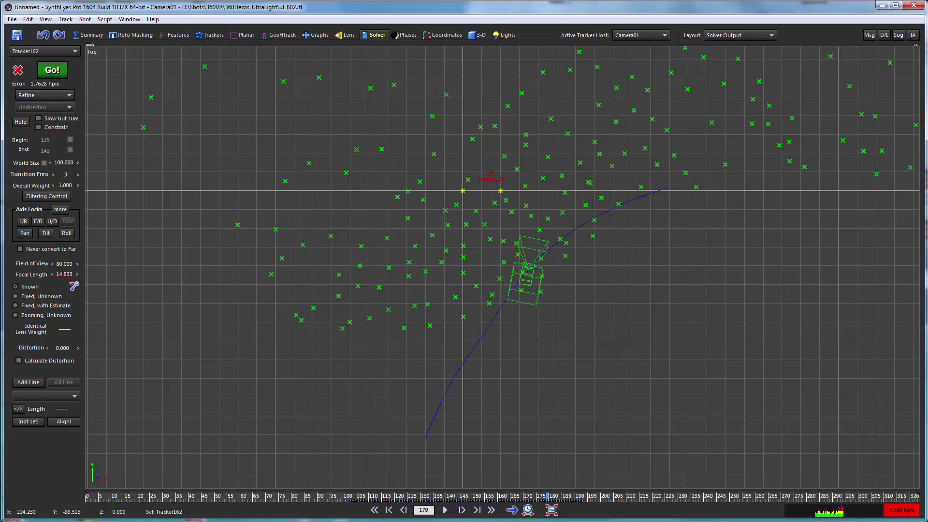
{"action": "left_click", "coordinate": [696, 187]}
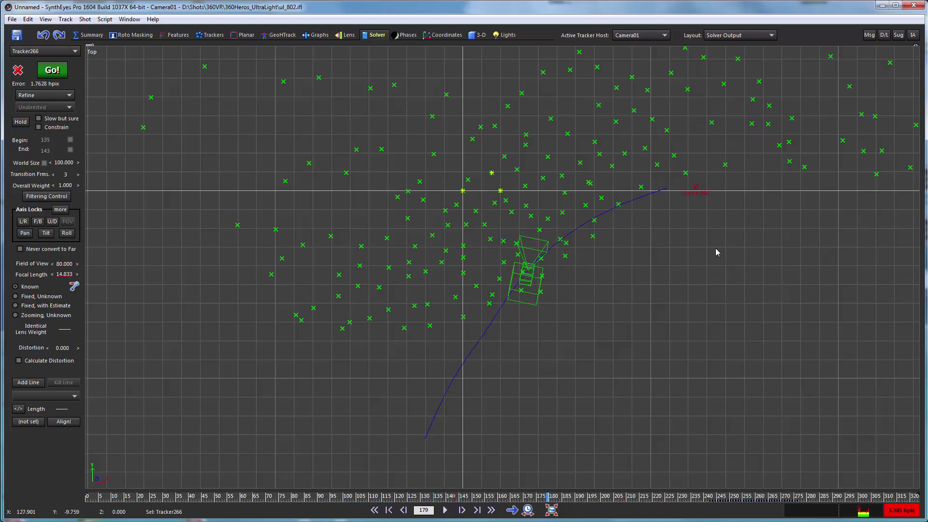
{"action": "left_click", "coordinate": [725, 270]}
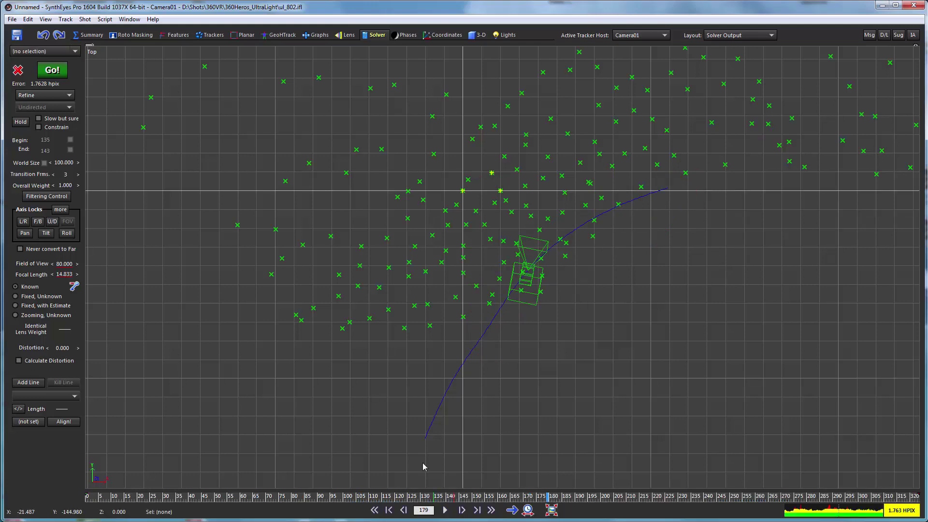
{"action": "left_click_drag", "start_coordinate": [355, 498], "coordinate": [669, 498]}
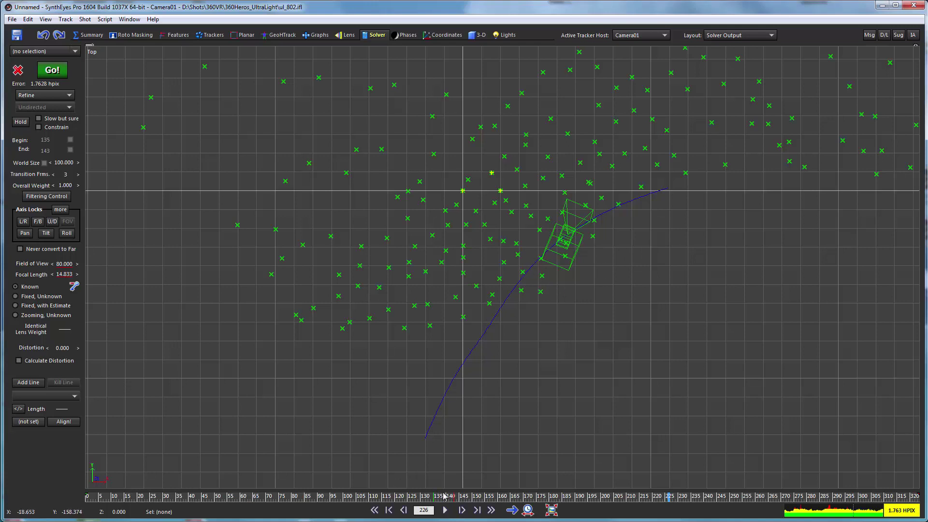
{"action": "left_click_drag", "start_coordinate": [429, 498], "coordinate": [123, 478]}
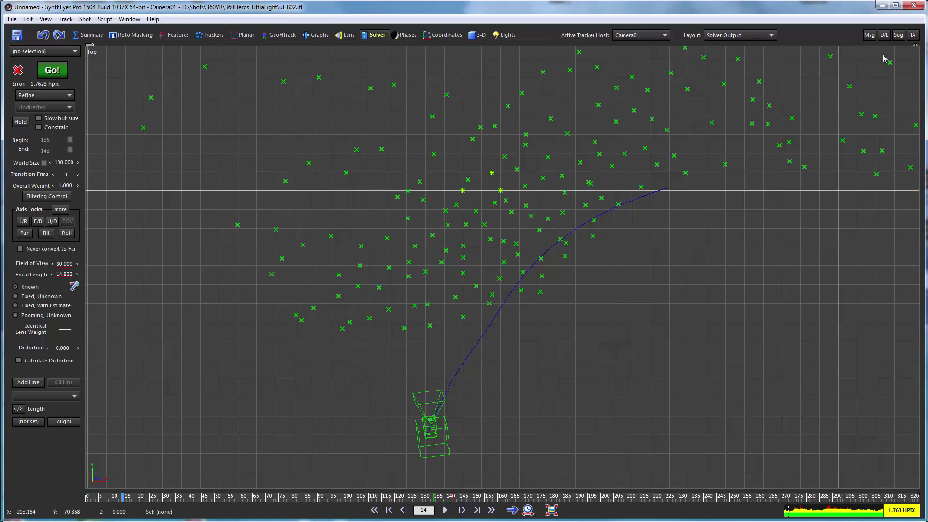
Step: Return to the Solver Output layout and run the VR360 3D Tracking Wrapup script
{"action": "left_click", "coordinate": [916, 48]}
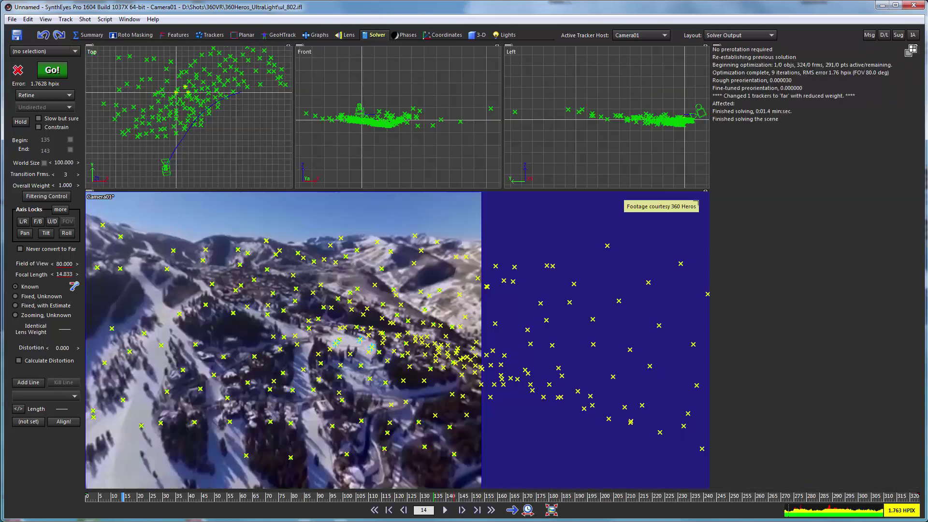
{"action": "left_click", "coordinate": [105, 19]}
{"action": "mouse_move", "coordinate": [204, 124]}
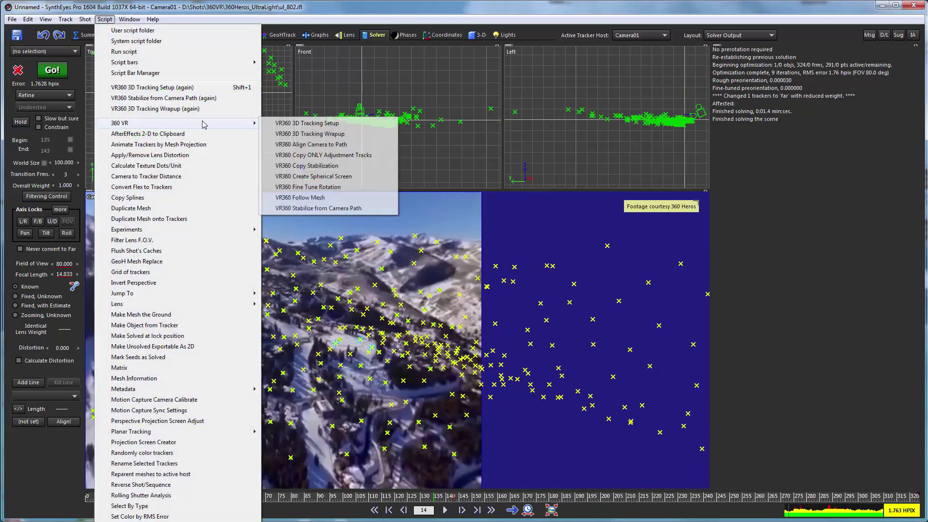
{"action": "left_click", "coordinate": [293, 134]}
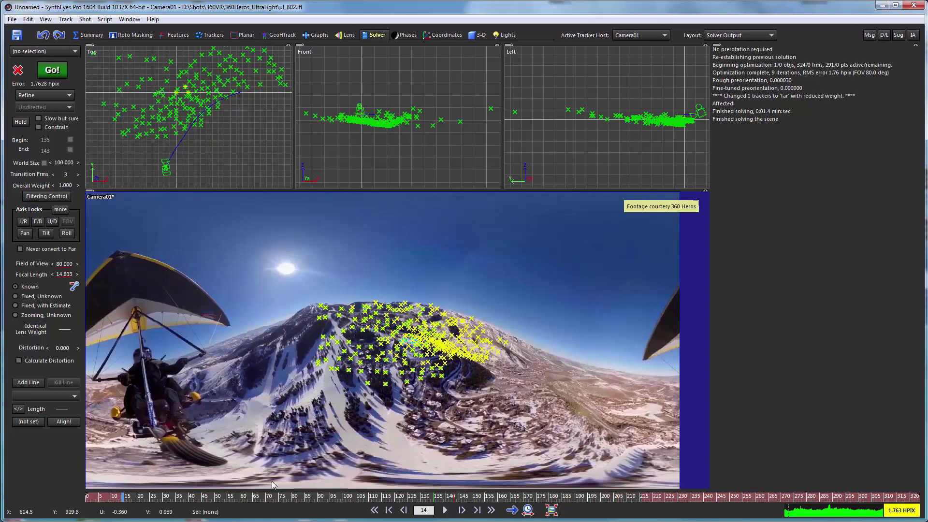
{"action": "left_click", "coordinate": [220, 498]}
{"action": "left_click_drag", "start_coordinate": [220, 497], "coordinate": [114, 514]}
{"action": "left_click_drag", "start_coordinate": [320, 506], "coordinate": [252, 503]}
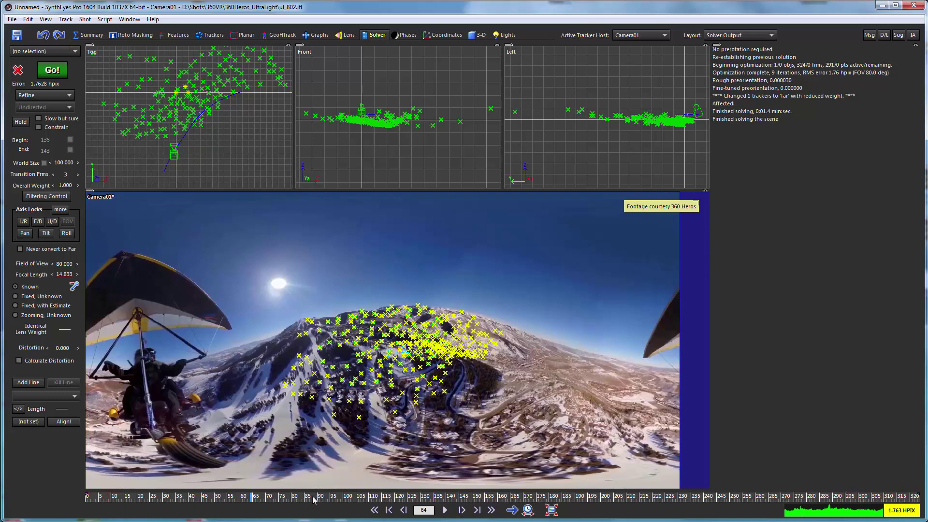
{"action": "left_click_drag", "start_coordinate": [314, 497], "coordinate": [571, 497]}
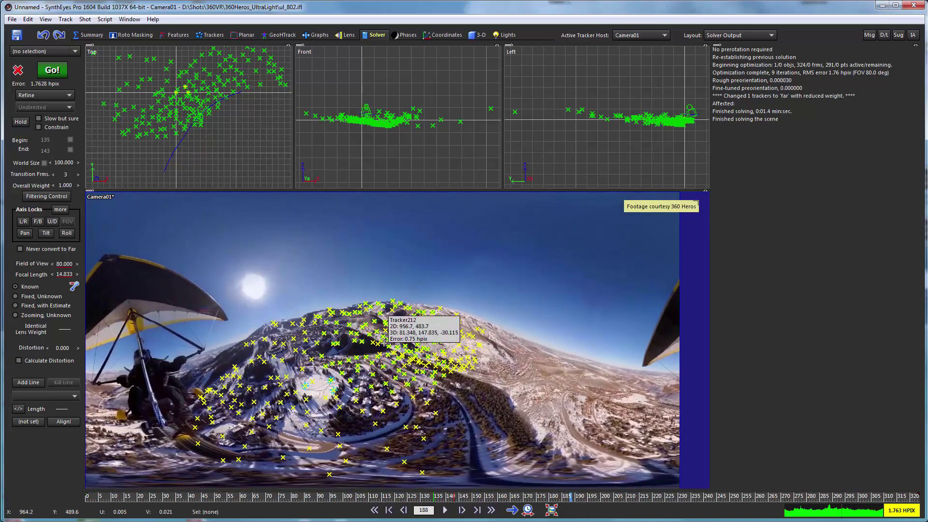
{"action": "left_click_drag", "start_coordinate": [408, 497], "coordinate": [359, 496]}
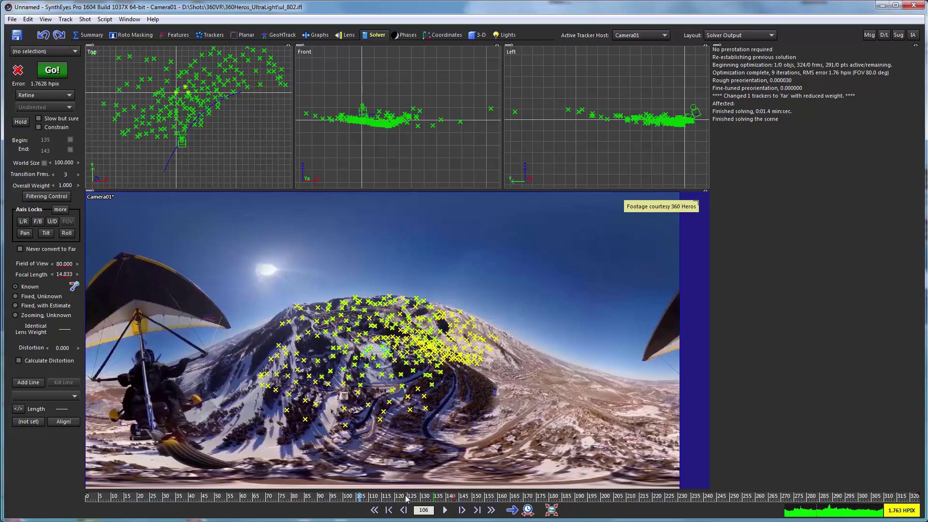
{"action": "left_click_drag", "start_coordinate": [409, 498], "coordinate": [148, 493]}
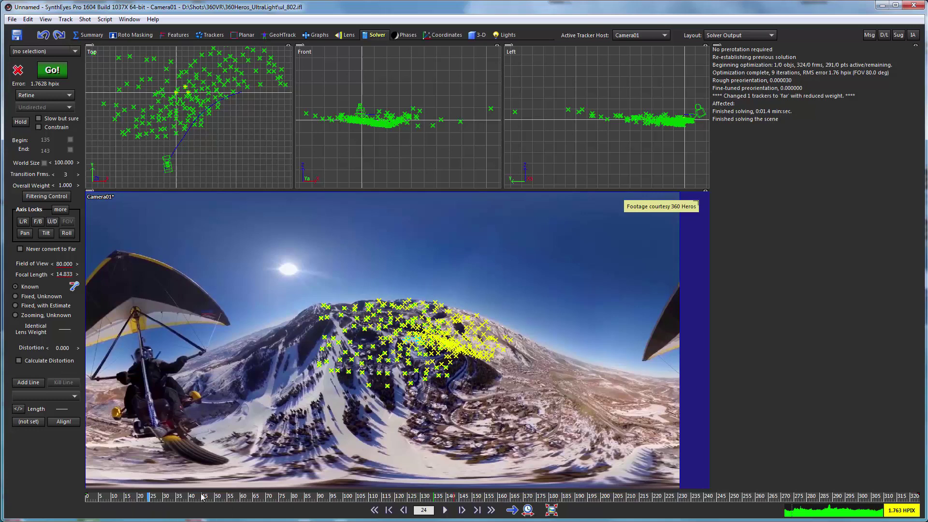
{"action": "left_click_drag", "start_coordinate": [196, 498], "coordinate": [105, 498]}
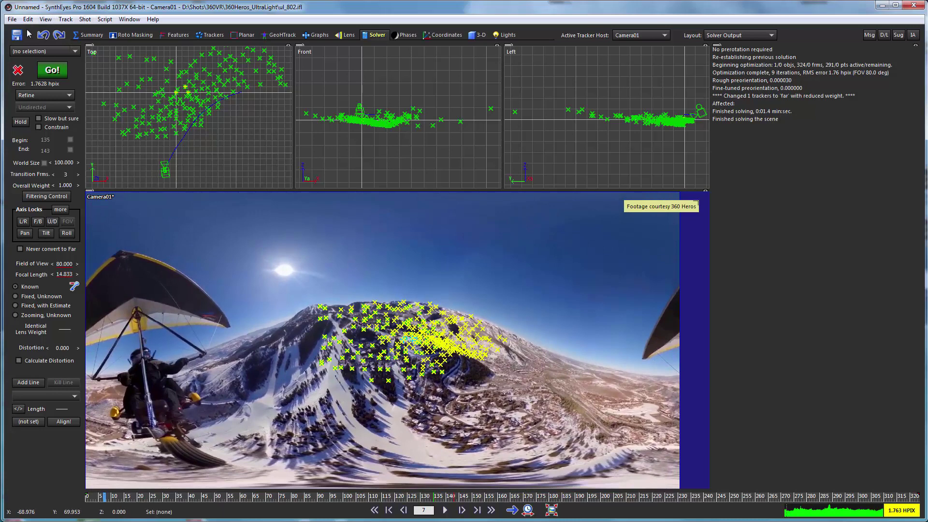
Step: Undo the 360 tracking wrapup, then run the VR360 Stabilize from Camera Path script
{"action": "left_click", "coordinate": [41, 40]}
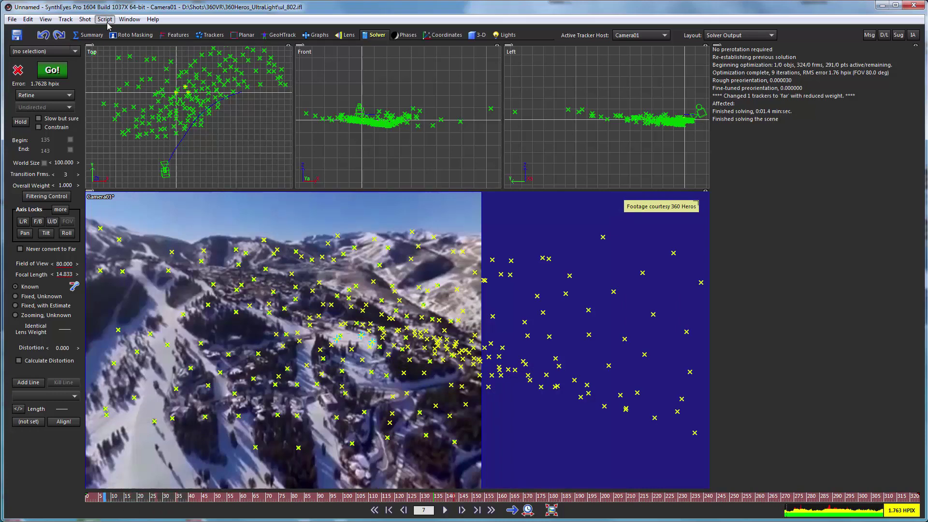
{"action": "left_click", "coordinate": [104, 19]}
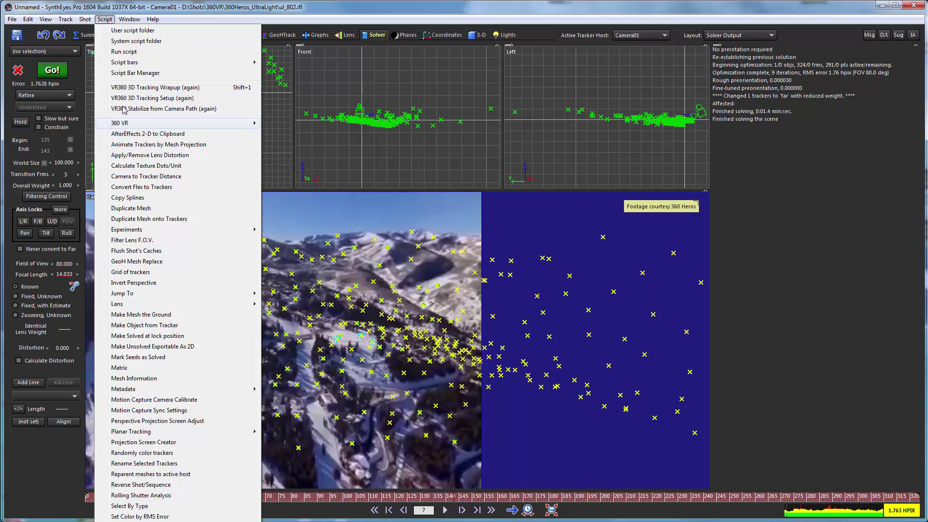
{"action": "mouse_move", "coordinate": [254, 124]}
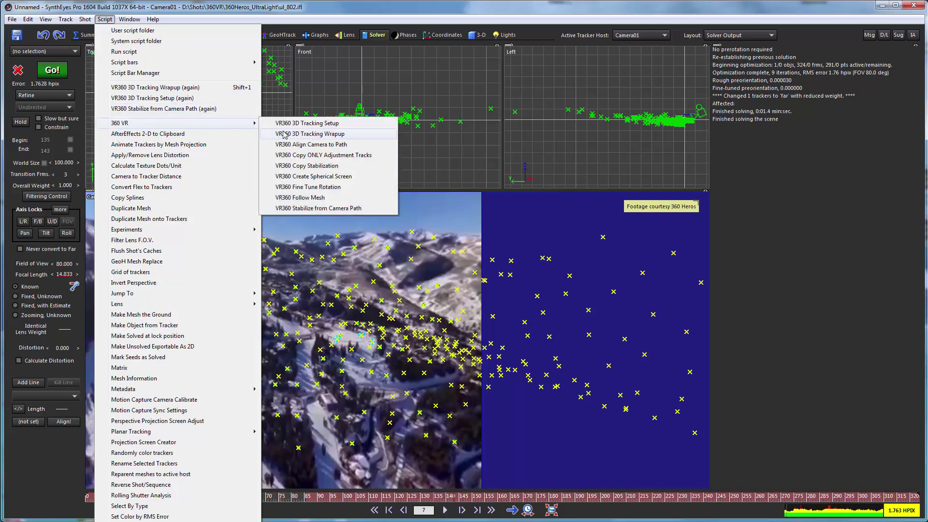
{"action": "left_click", "coordinate": [298, 209]}
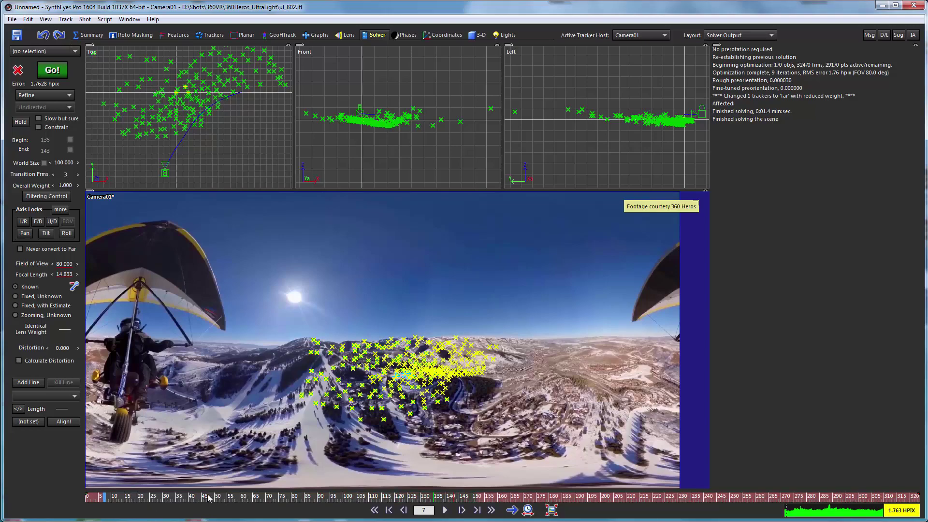
{"action": "left_click_drag", "start_coordinate": [206, 497], "coordinate": [293, 499]}
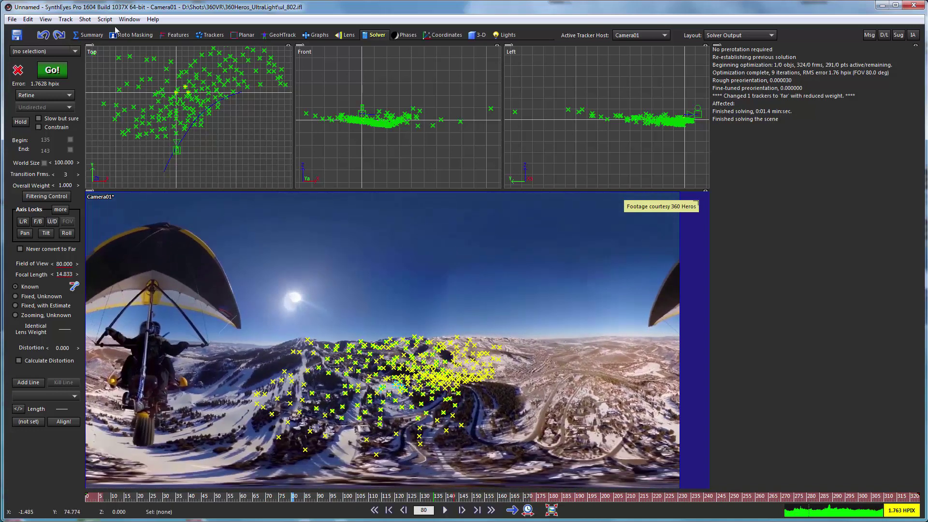
{"action": "scroll", "coordinate": [144, 125], "scroll_direction": "up", "scroll_amount": 2}
{"action": "scroll", "coordinate": [203, 165], "scroll_direction": "up", "scroll_amount": 1}
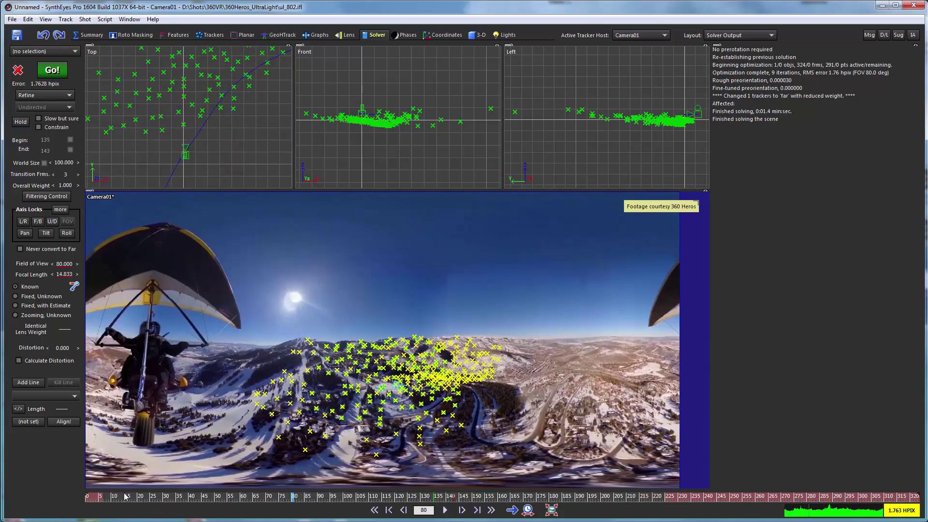
{"action": "left_click_drag", "start_coordinate": [293, 498], "coordinate": [551, 497]}
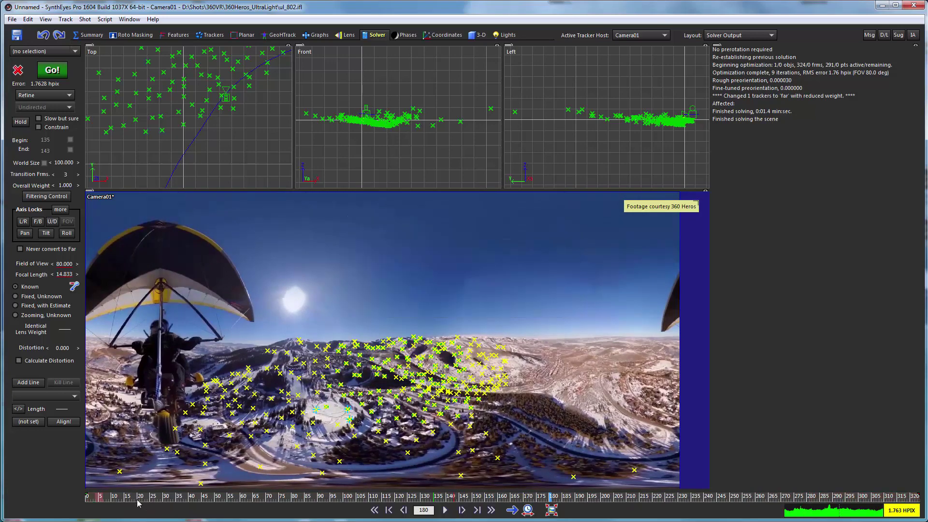
{"action": "left_click_drag", "start_coordinate": [138, 499], "coordinate": [194, 498]}
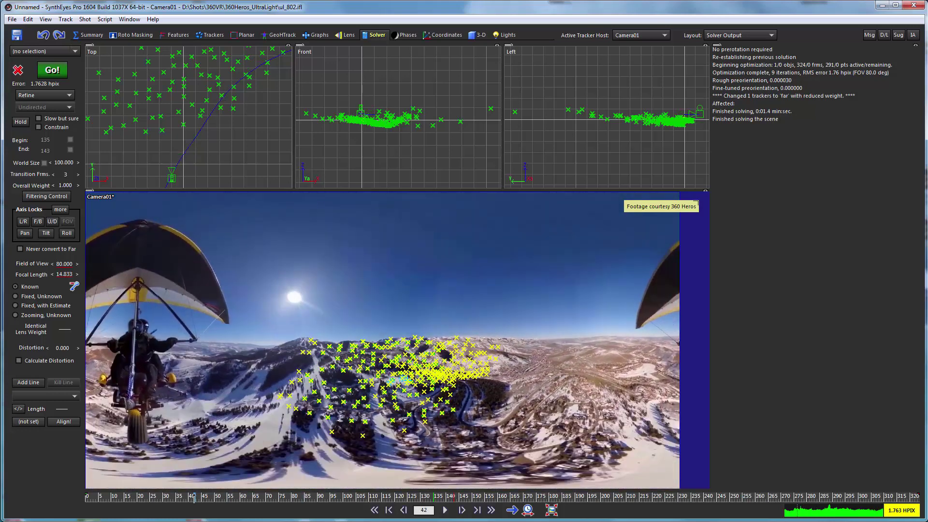